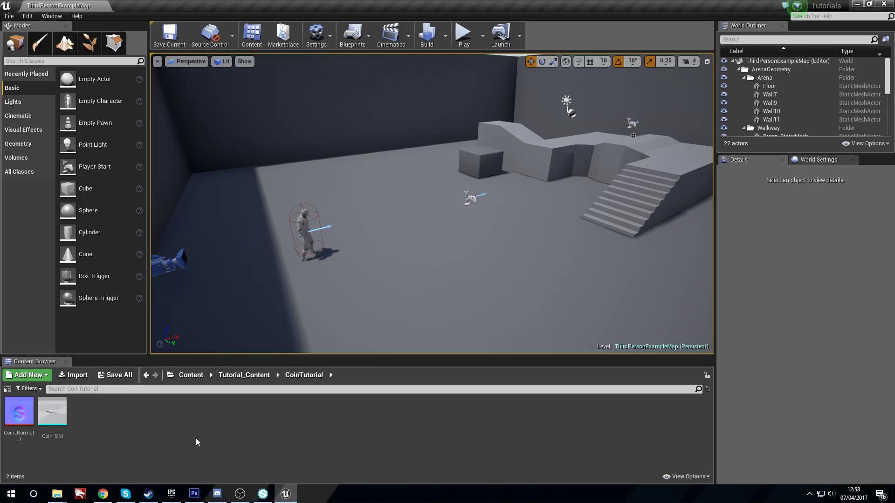
- Create a material named Coin_M in the CoinTutorial folder and open it for editing
right_click_drag(333, 214, 350, 236)
key("w")
right_click(121, 416)
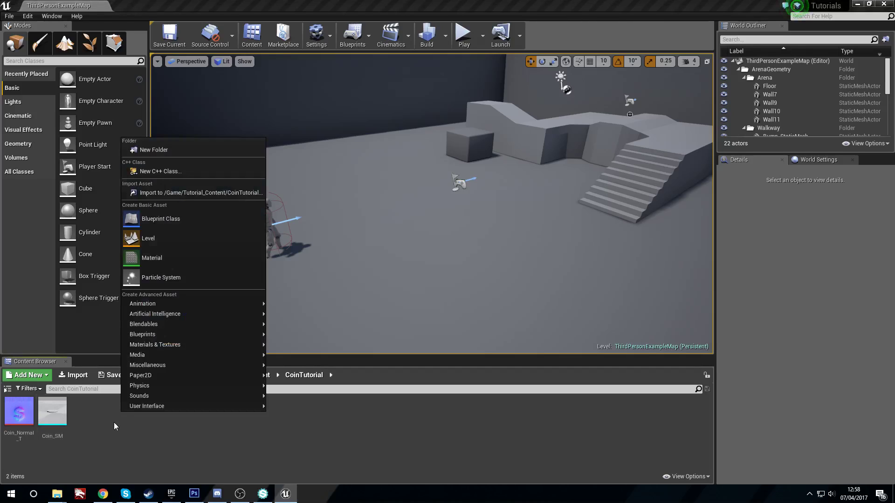
left_click(198, 261)
type("Coin_M")
key("Return")
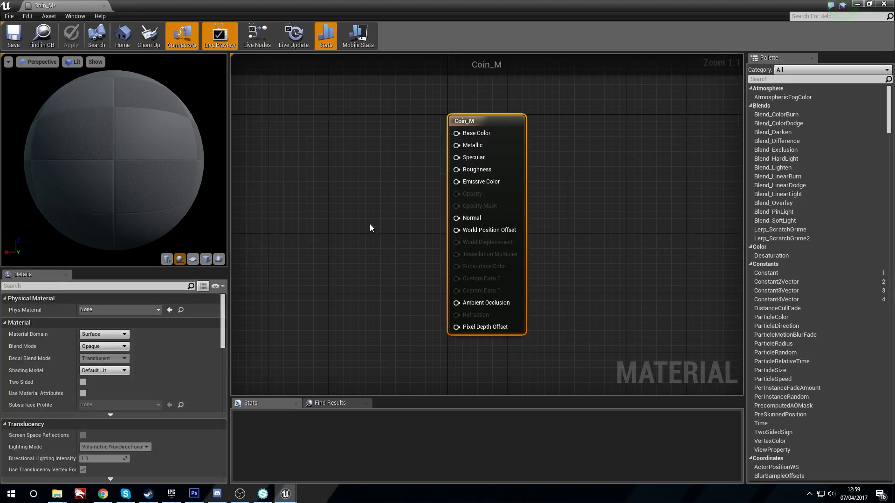
- Add a Constant3Vector node to the Coin_M graph and set its colour to R 0.44, G 0.3, B 0.12
right_click_drag(370, 224, 472, 244)
right_click_drag(359, 153, 366, 192)
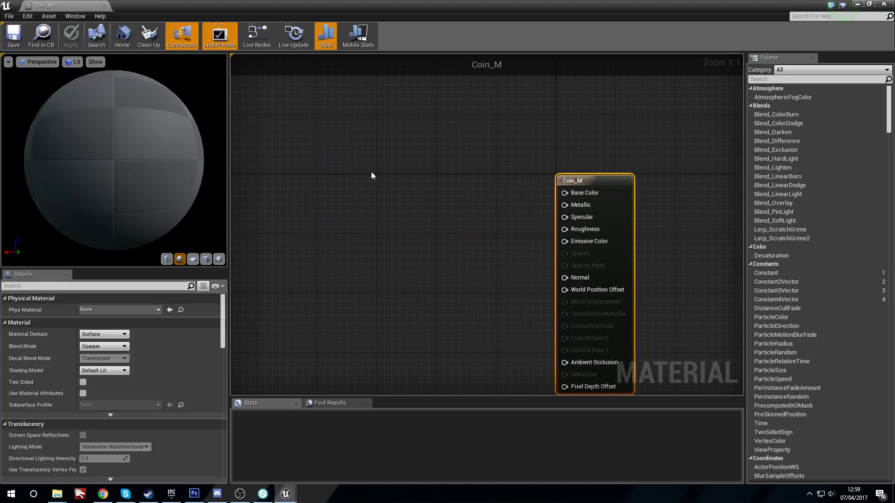
left_click(358, 155)
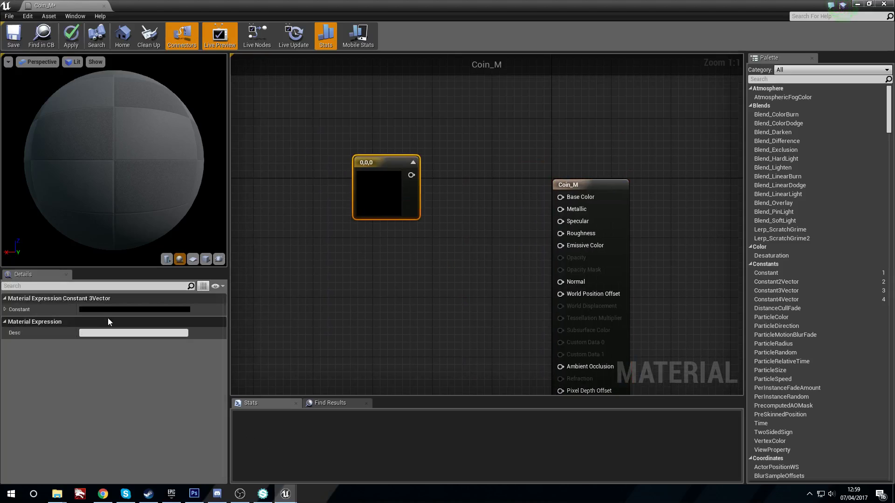
left_click(126, 310)
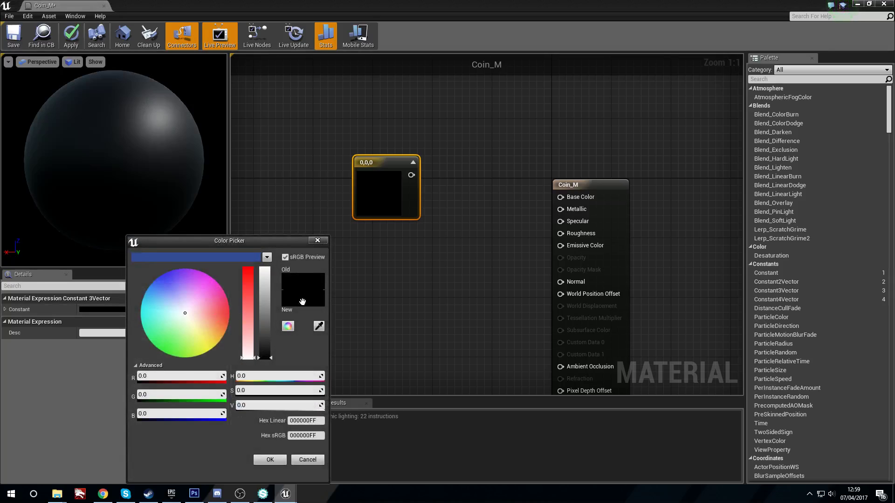
left_click(172, 378)
key("Tab")
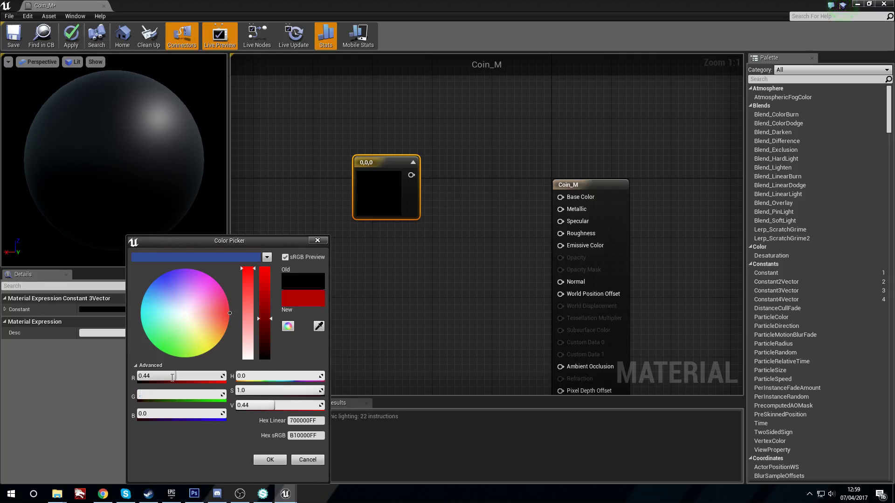
key("Tab")
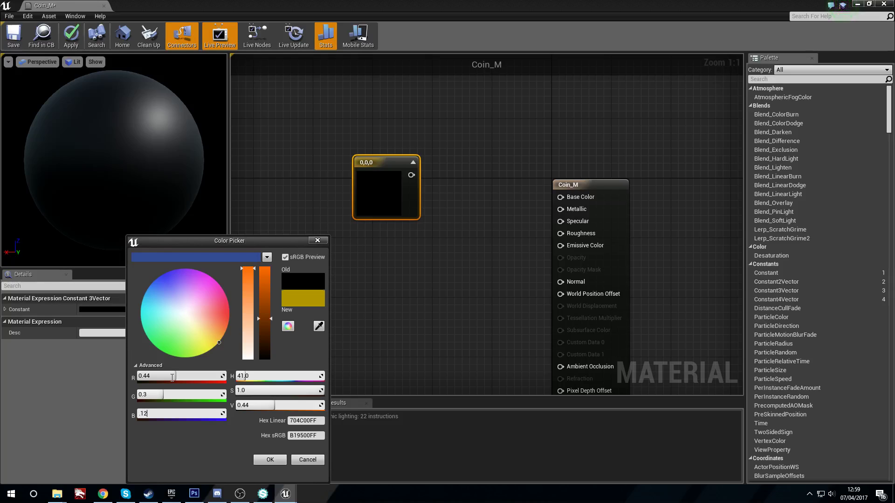
key("Return")
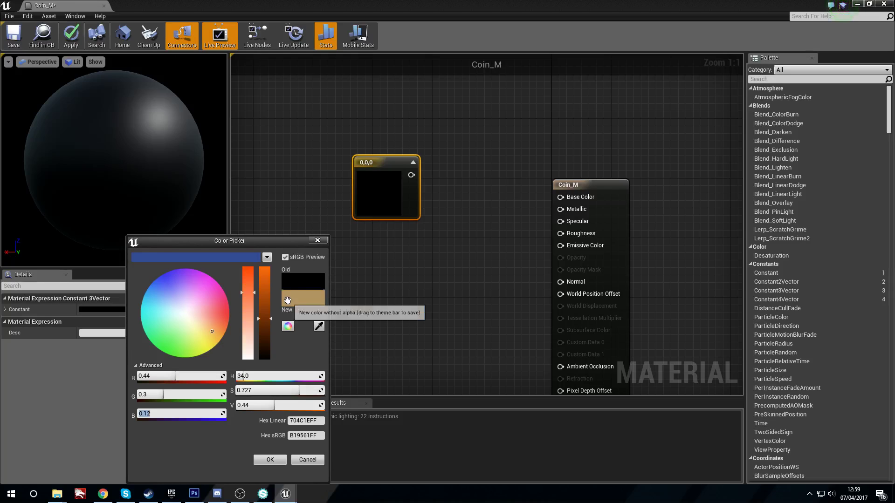
left_click(280, 460)
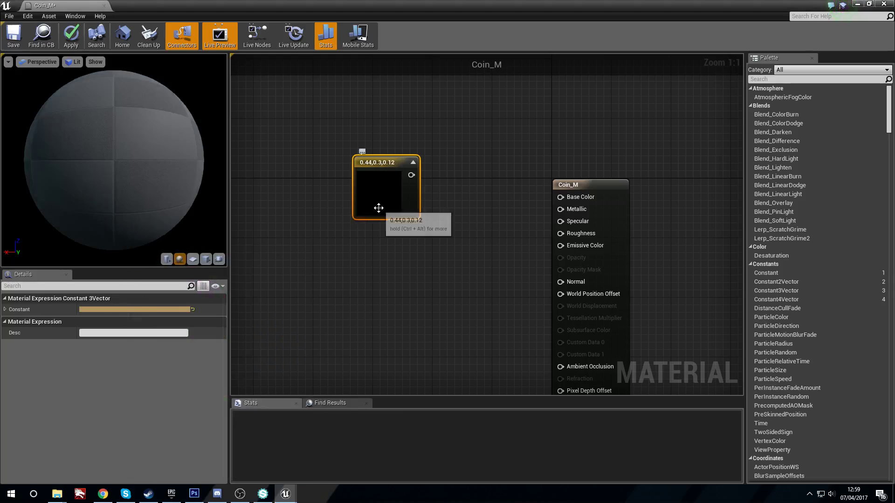
- Connect the gold colour vector to the material's Base Color and place its node above and away from the Coin_M node
left_click_drag(404, 197, 561, 197)
left_click_drag(377, 193, 397, 152)
left_click(410, 223)
left_click(420, 233)
left_click_drag(111, 161, 215, 162)
left_click_drag(396, 185, 369, 166)
right_click_drag(435, 302, 420, 300)
right_click_drag(409, 269, 429, 263)
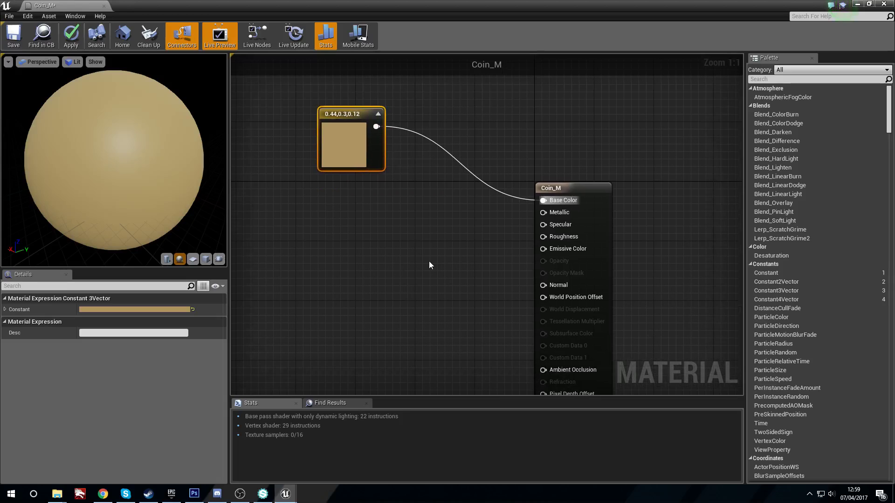
- Add two Constant nodes below the colour vector and connect them to the material's Metallic and Roughness inputs
left_click(386, 190)
left_click(394, 228)
left_click_drag(408, 233, 399, 232)
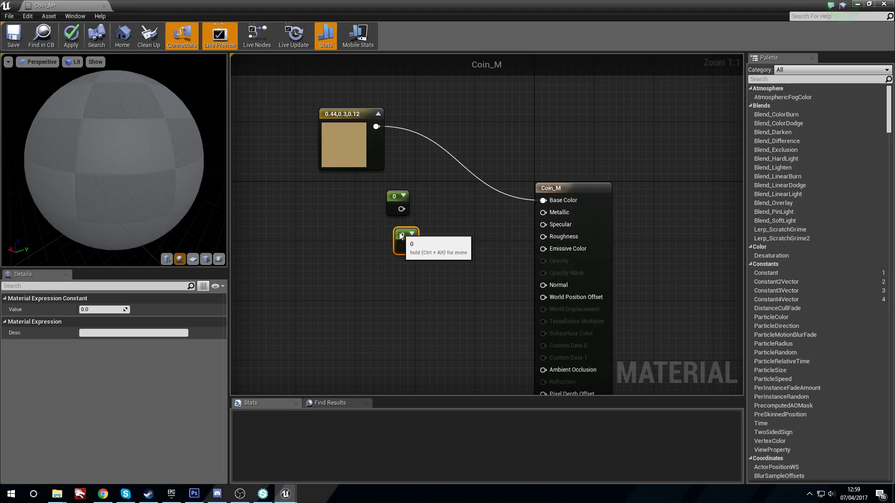
left_click(389, 197)
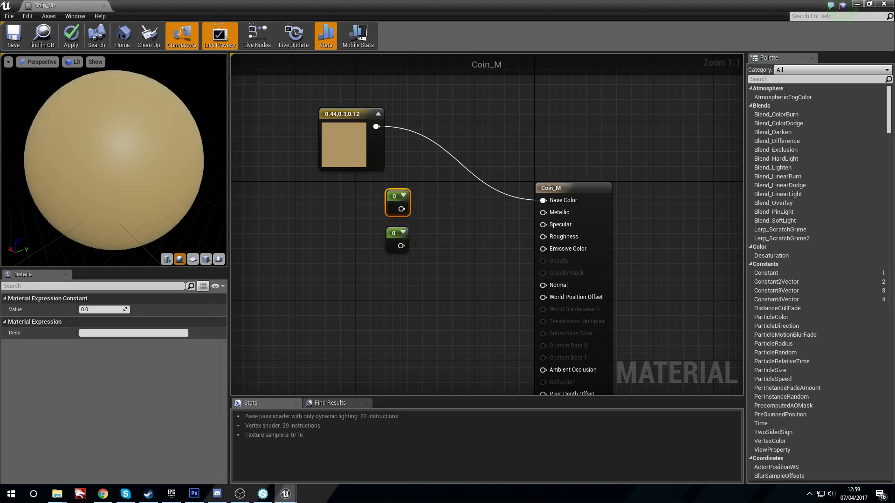
left_click_drag(402, 209, 567, 214)
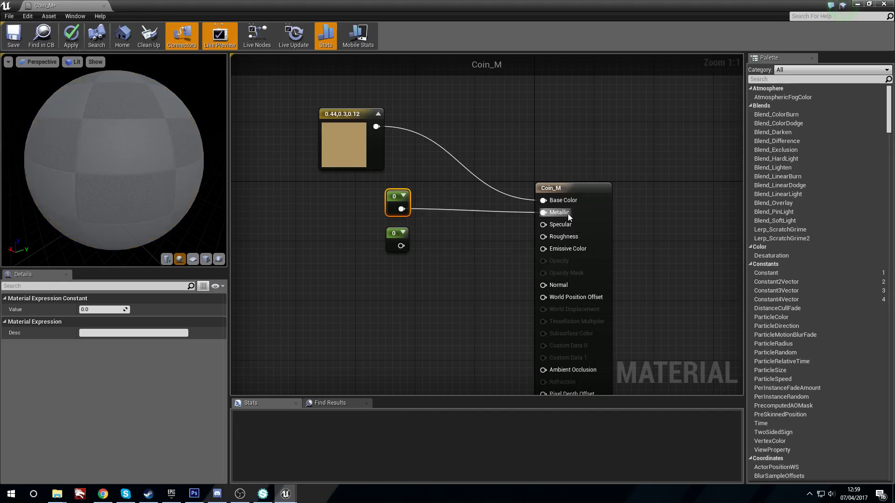
left_click_drag(401, 246, 569, 236)
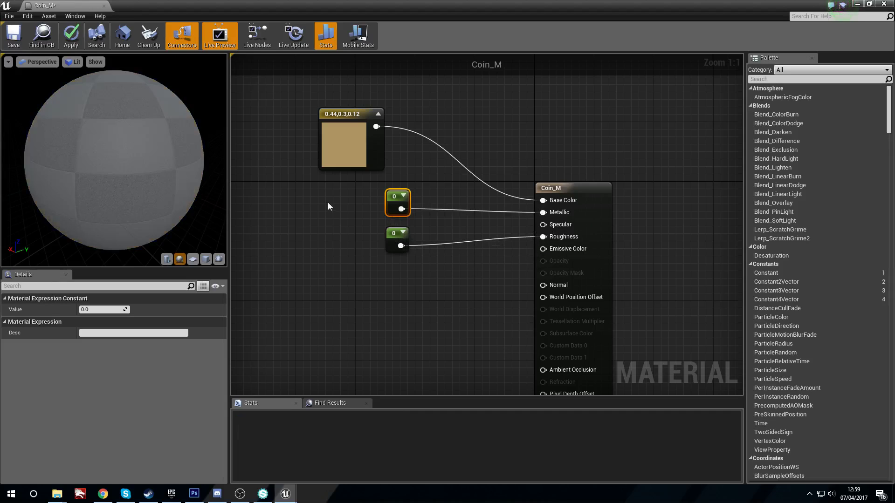
- Set the Metallic constant to 1 and examine the material on the preview sphere
left_click(385, 199)
left_click(398, 200)
left_click(118, 308)
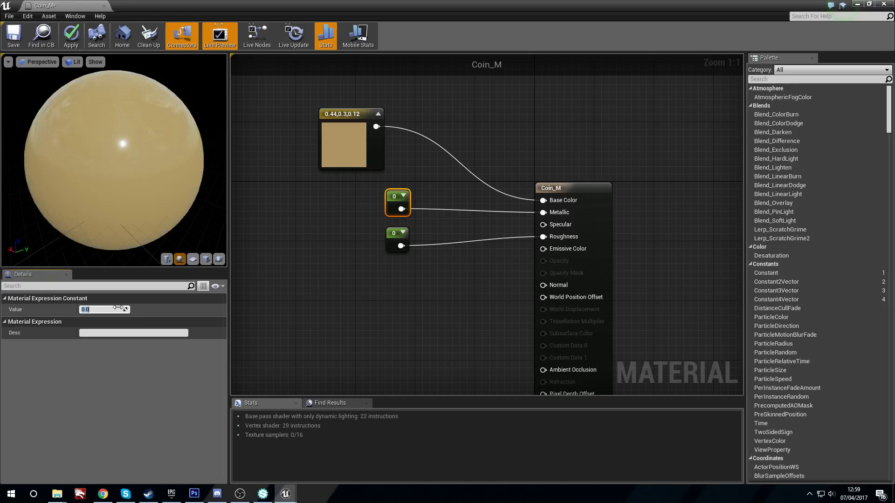
type("1")
key("Return")
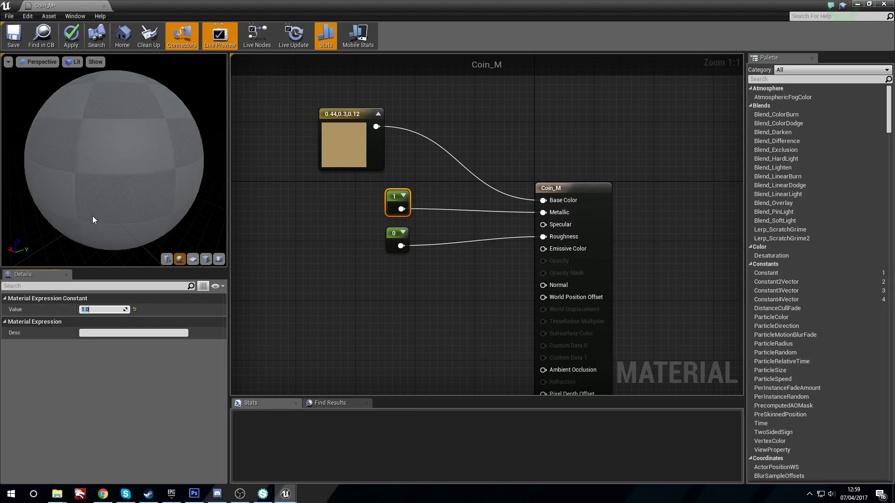
mouse_move(113, 166)
left_mouse_down()
mouse_move(149, 164)
mouse_move(79, 165)
mouse_move(116, 159)
mouse_move(116, 135)
mouse_move(117, 164)
left_mouse_up()
right_click_drag(117, 164, 116, 182)
mouse_move(117, 163)
left_mouse_down()
mouse_move(93, 126)
mouse_move(130, 130)
mouse_move(116, 163)
left_mouse_up()
- Set the Roughness constant to 0.2 and check the reflections on the preview sphere
left_click(392, 233)
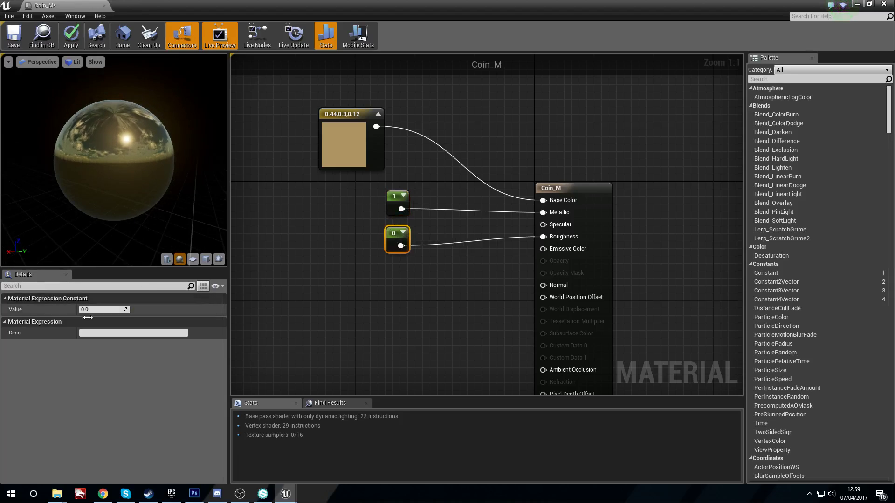
type("0.2")
key("Return")
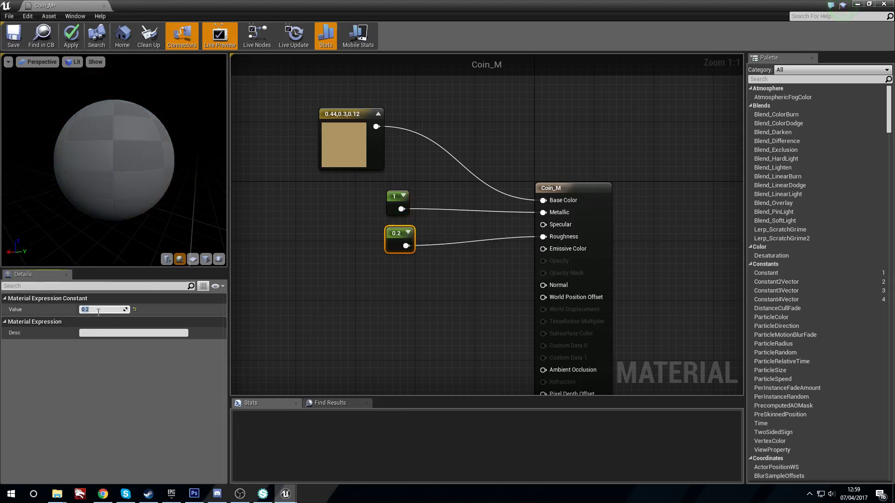
left_click_drag(147, 173, 144, 142)
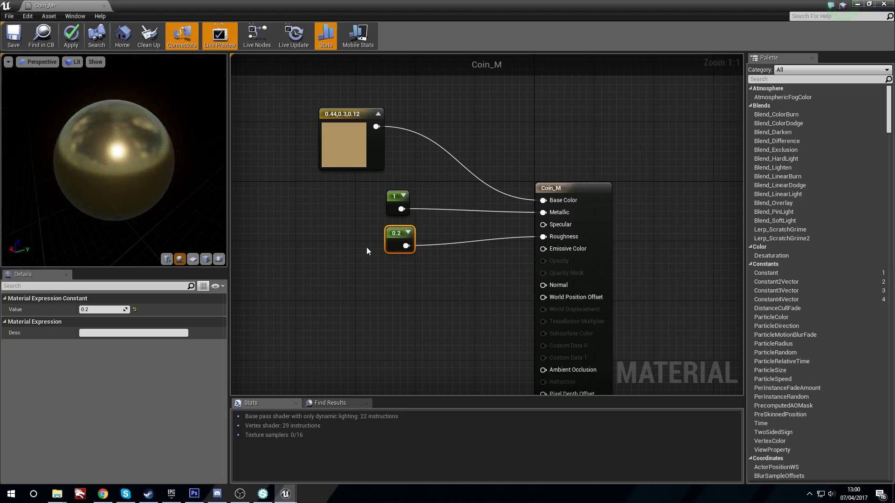
- Add the Coin_Normal_T texture from the project content to the Coin_M graph and place its Texture Sample below the constants
left_click(437, 235)
left_click_drag(447, 5, 360, 100)
left_click(86, 412)
left_click(47, 416)
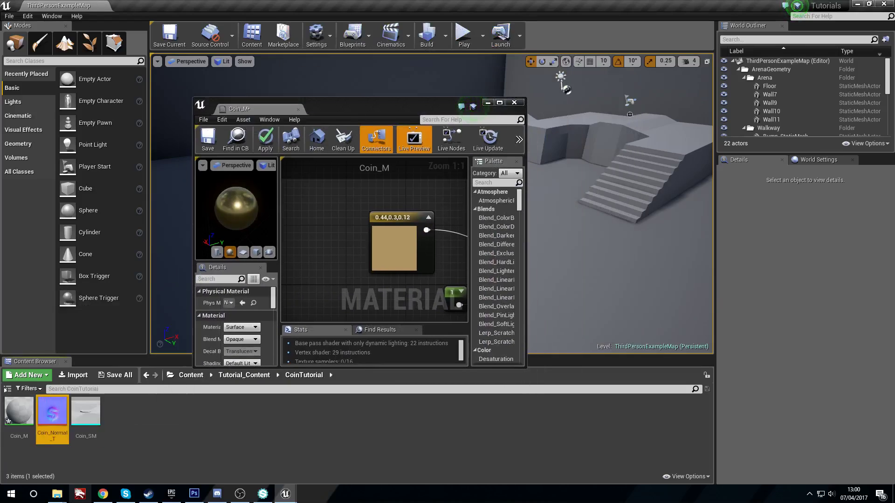
left_click_drag(47, 415, 351, 314)
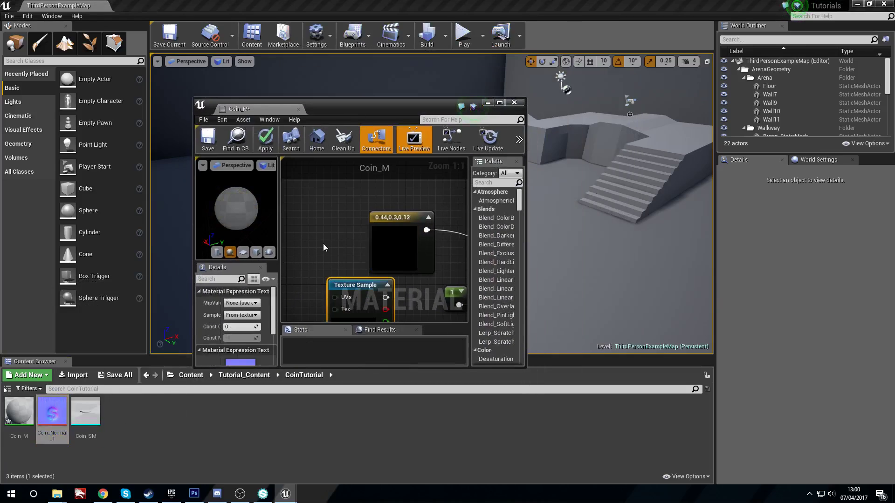
left_click(500, 103)
left_click_drag(338, 264, 363, 360)
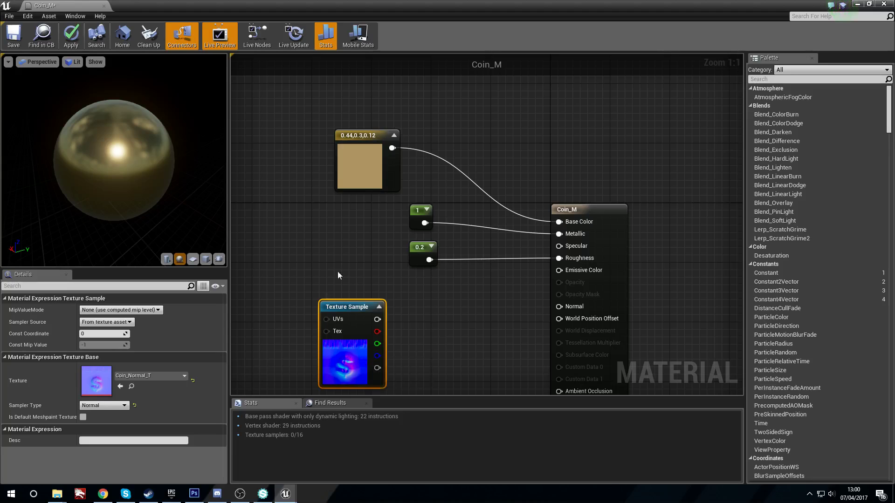
- Connect the Texture Sample's combined colour output to the material's Normal input and preview the material on a plane
right_click_drag(338, 271, 350, 242)
left_click_drag(391, 292, 590, 278)
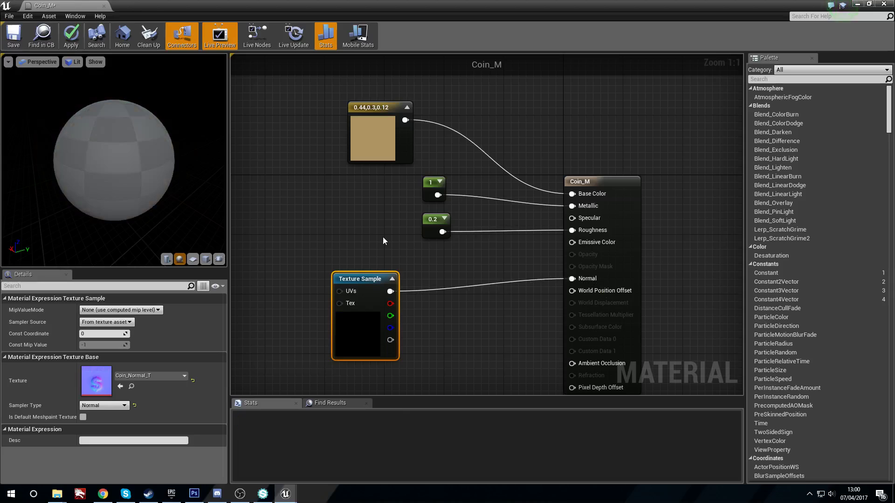
left_click_drag(161, 192, 154, 130)
left_click(193, 259)
right_click_drag(154, 130, 154, 186)
left_click_drag(154, 187, 149, 166)
- Add a Multiply node between the normal map's Texture Sample and the Coin_M node
right_click_drag(398, 291, 355, 233)
right_click_drag(301, 216, 410, 185)
left_click_drag(410, 186, 327, 199)
left_click(436, 238)
key("m")
left_click(443, 215)
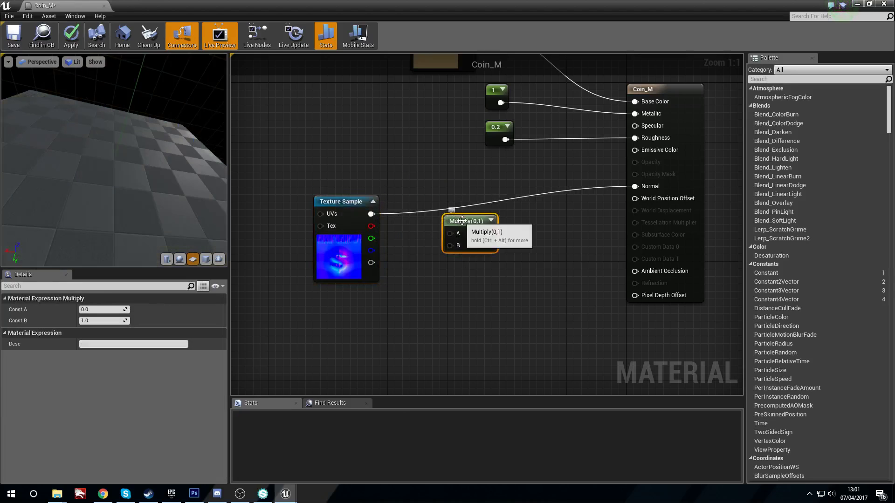
left_click_drag(459, 221, 478, 232)
right_click(439, 325)
left_click(367, 372)
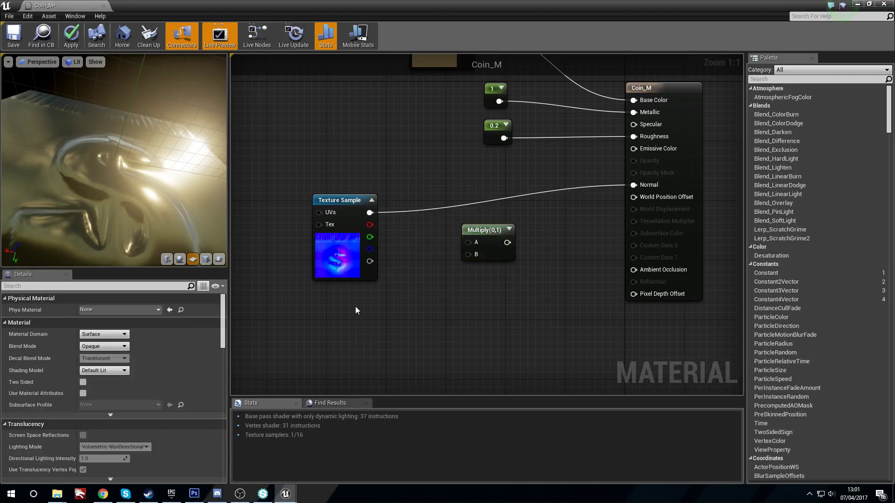
- Add another Constant3Vector below the Texture Sample, connecting it to Multiply's B input and the Texture Sample to the A input
key("3")
left_click(355, 306)
left_click_drag(376, 312, 468, 254)
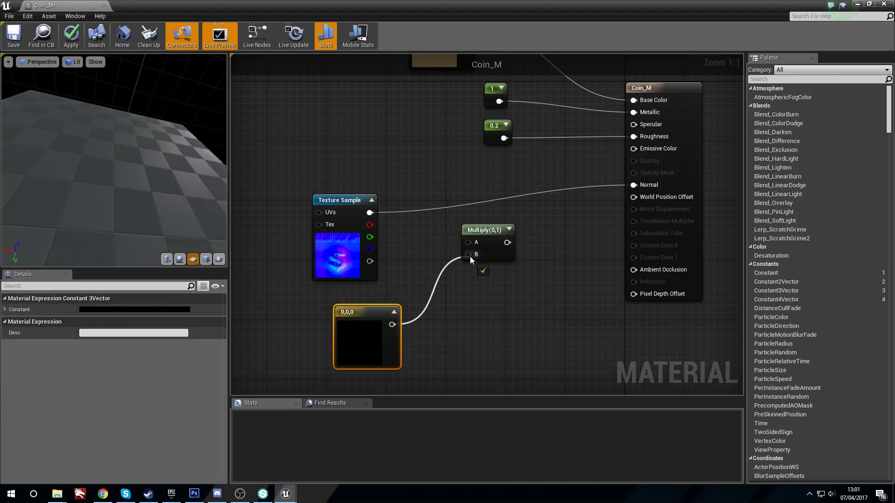
left_click_drag(370, 213, 468, 242)
- Set the Constant3Vector feeding Multiply's B input to R 2, G 2, B 1
double_click(346, 361)
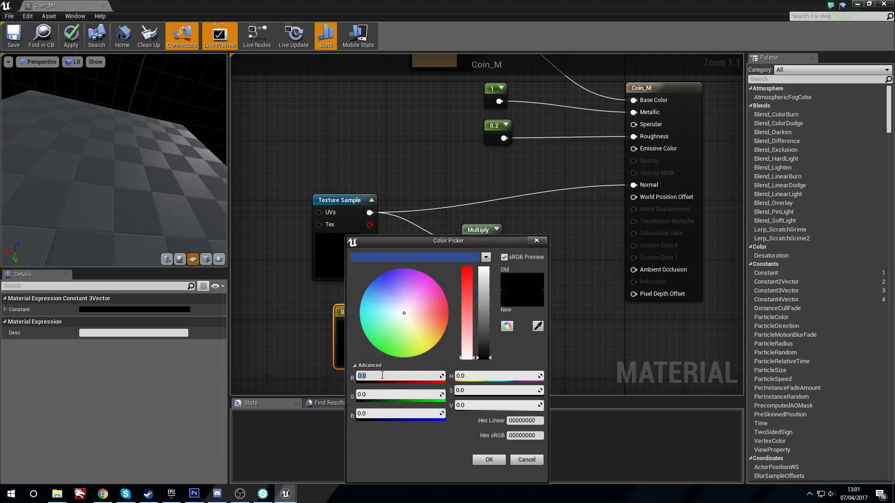
type("2")
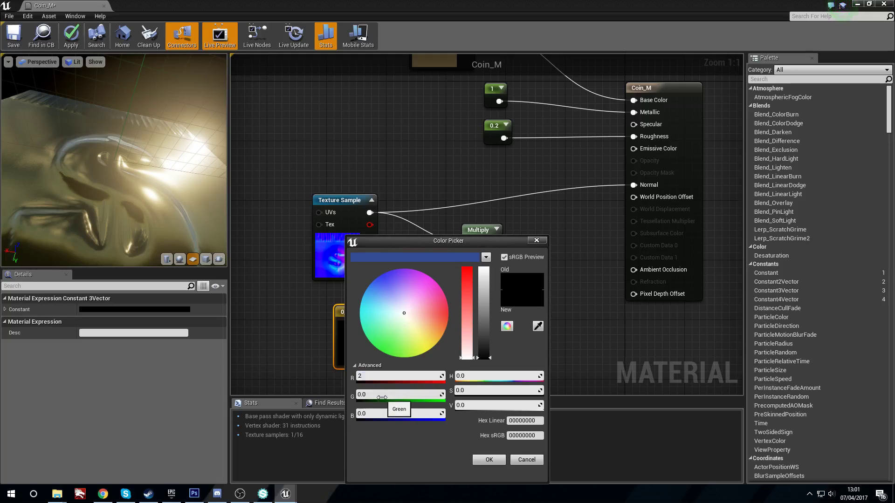
left_click(382, 395)
type("2")
left_click(386, 415)
type("1")
key("Return")
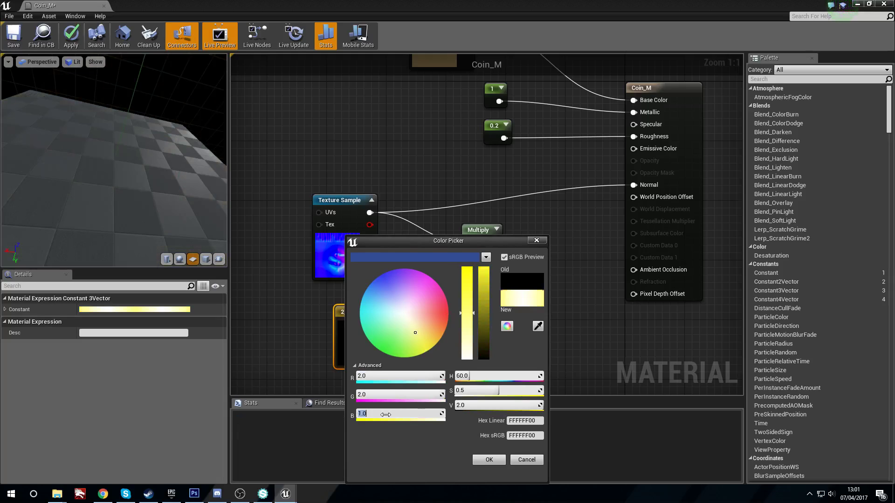
left_click(488, 460)
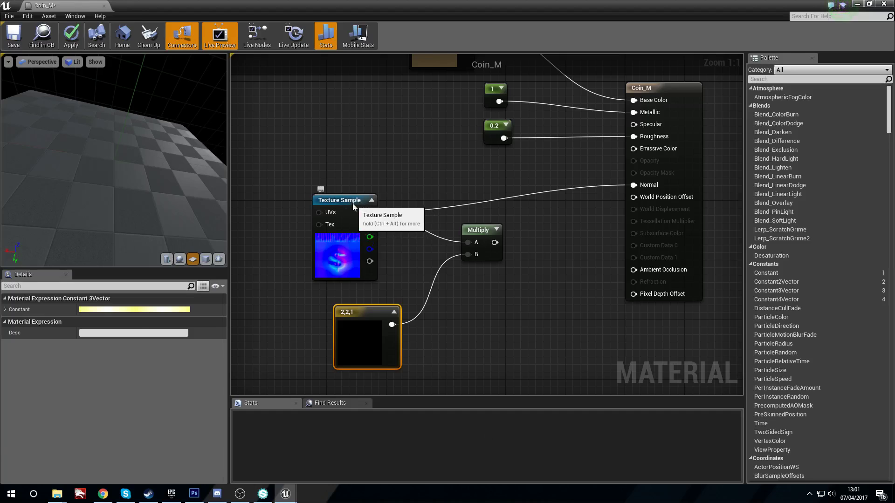
- Align the 2,2,1 vector node directly beneath the normal map's Texture Sample
left_click(344, 227)
left_click_drag(359, 367, 360, 358)
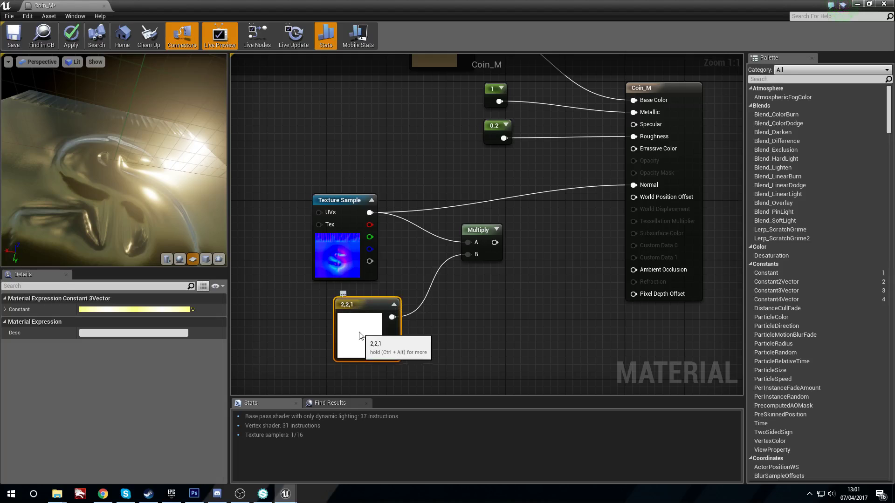
left_click_drag(358, 336, 345, 322)
- Open the Coin_Normal_T texture used by the Texture Sample and display only its blue channel
left_click(335, 269)
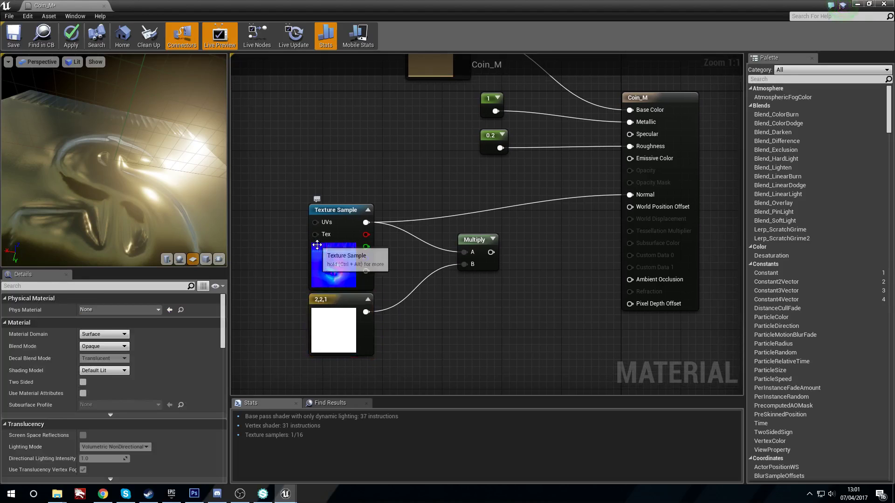
double_click(109, 382)
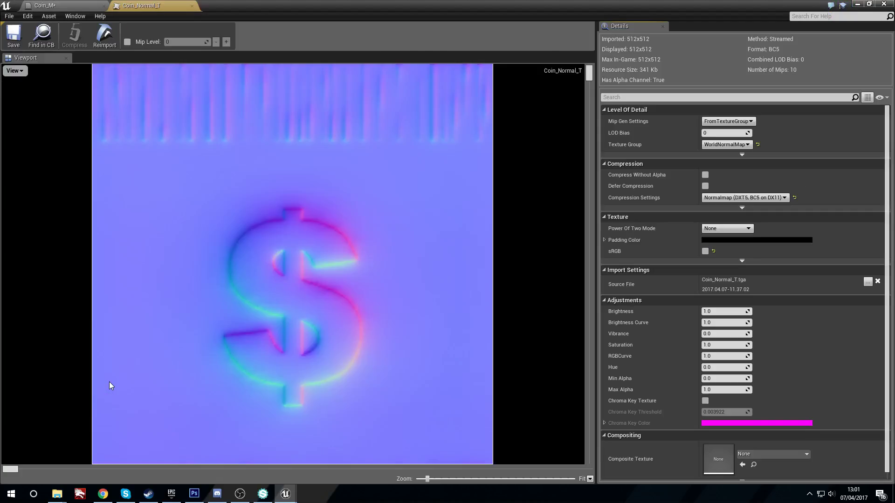
left_click(22, 72)
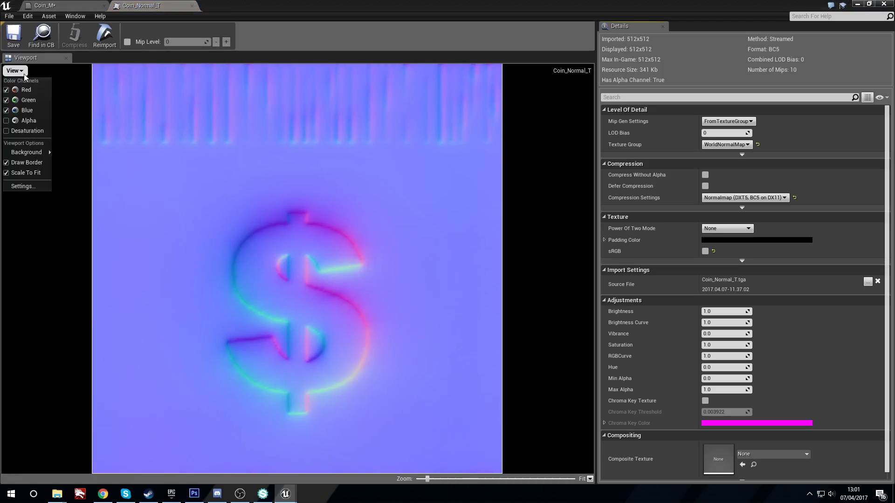
left_click(23, 103)
left_click(14, 71)
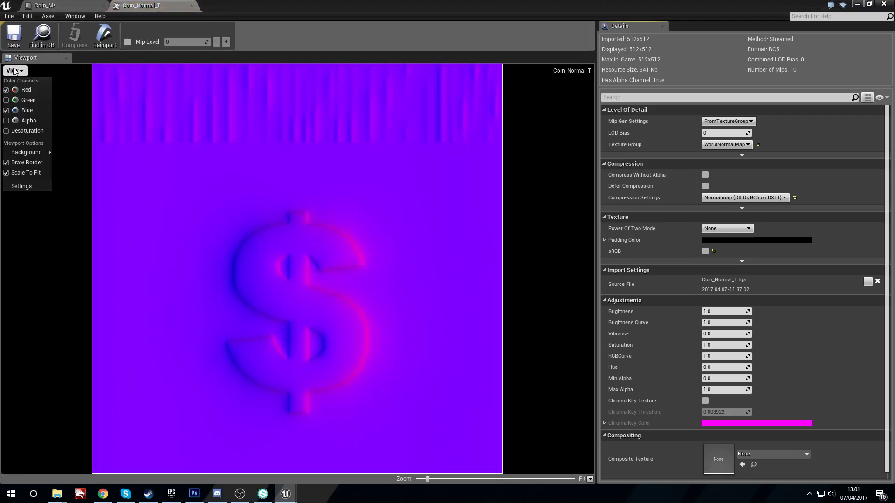
left_click(21, 89)
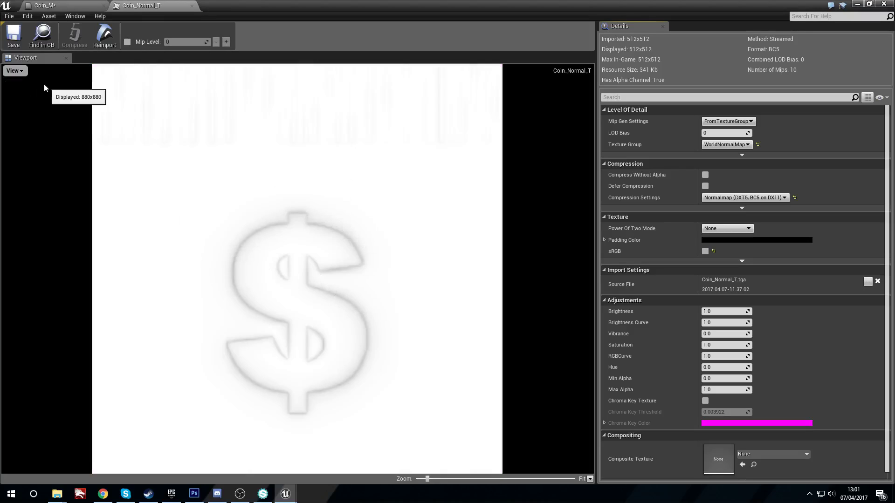
- Display only the green channel of Coin_Normal_T, switch to only the red channel, and close the texture
left_click(23, 71)
left_click(22, 109)
left_click(14, 71)
left_click(18, 111)
left_click(14, 71)
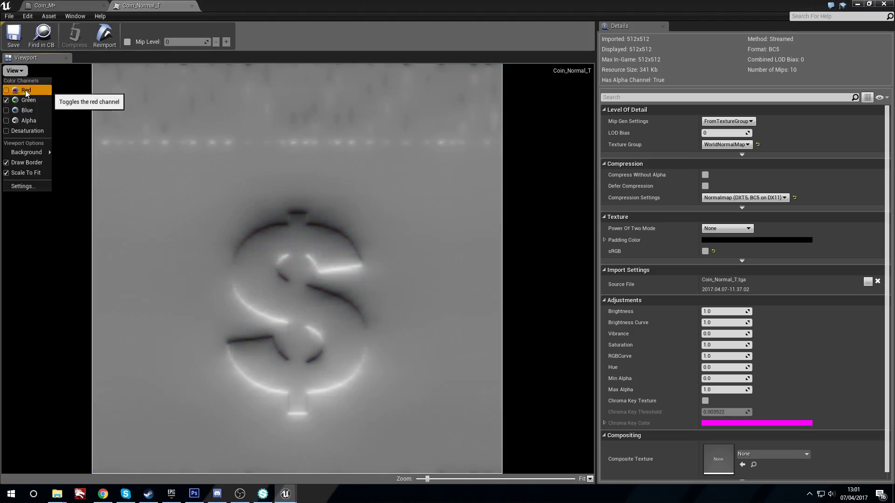
left_click(25, 91)
left_click(15, 71)
left_click(26, 99)
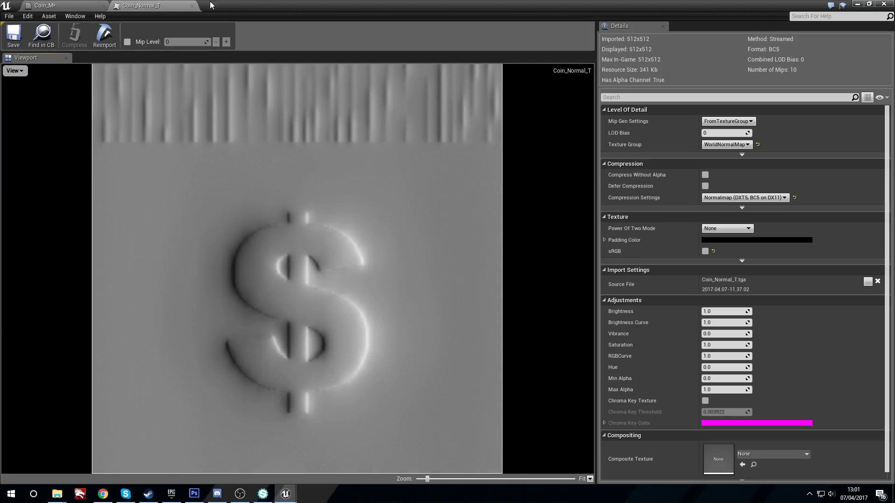
left_click(193, 6)
- Connect the Multiply output to the Normal input of Coin_M and check the material preview
left_click_drag(491, 252, 629, 195)
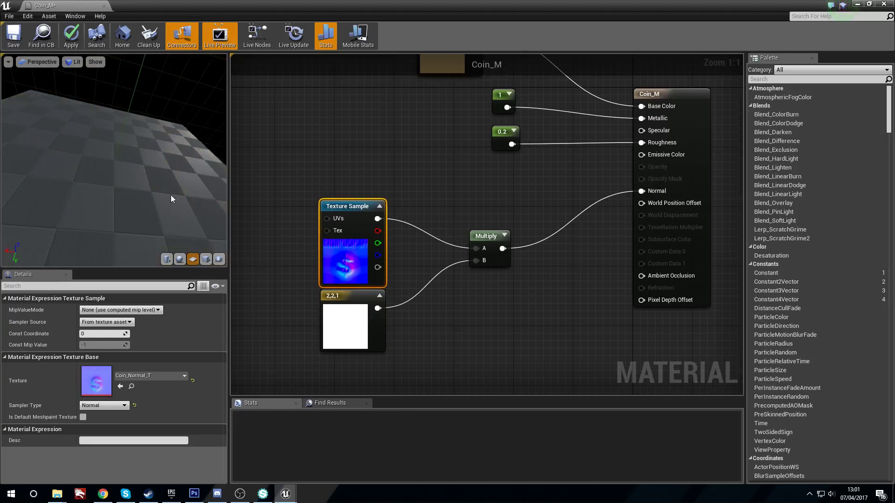
left_click_drag(121, 178, 111, 159)
right_click_drag(112, 158, 111, 196)
left_click_drag(128, 157, 107, 150)
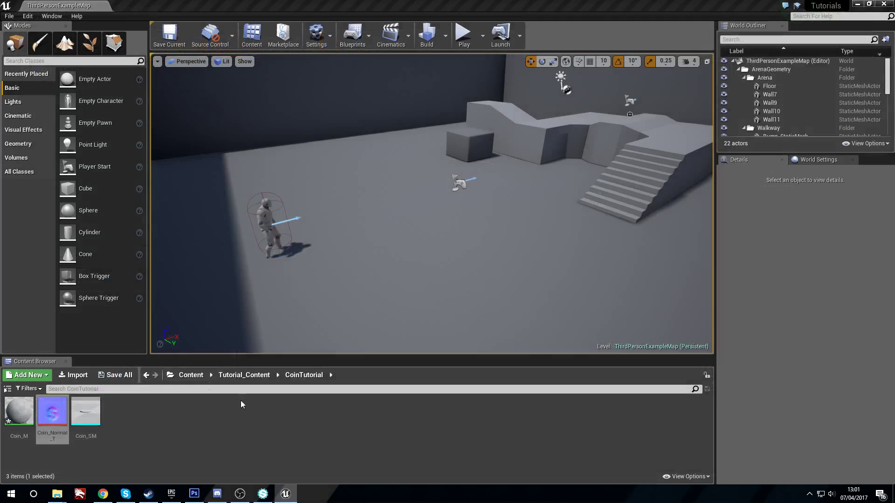
- Open the Coin_SM static mesh, add a material slot and assign the Coin_M material to it
left_click(96, 417)
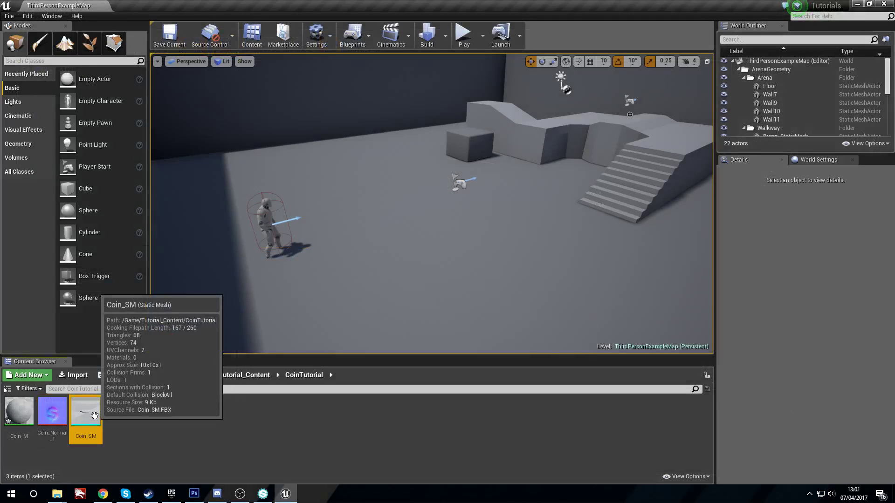
double_click(94, 415)
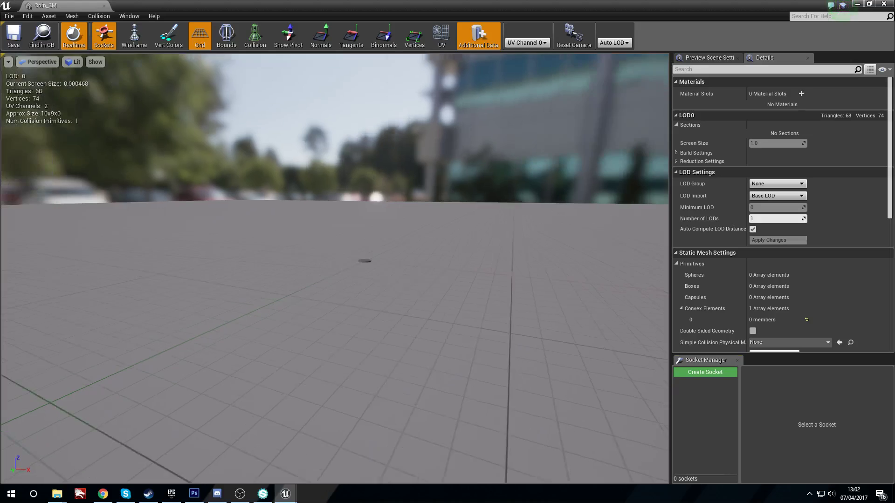
right_click_drag(334, 269, 340, 406)
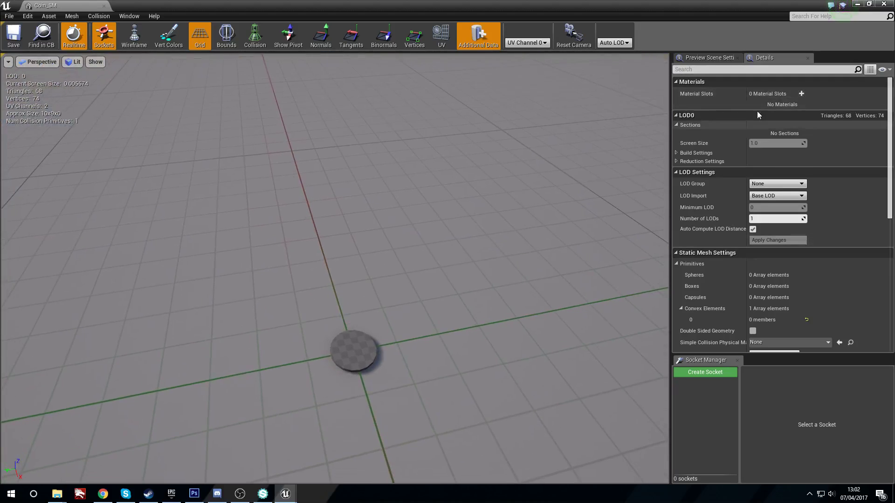
left_click(802, 94)
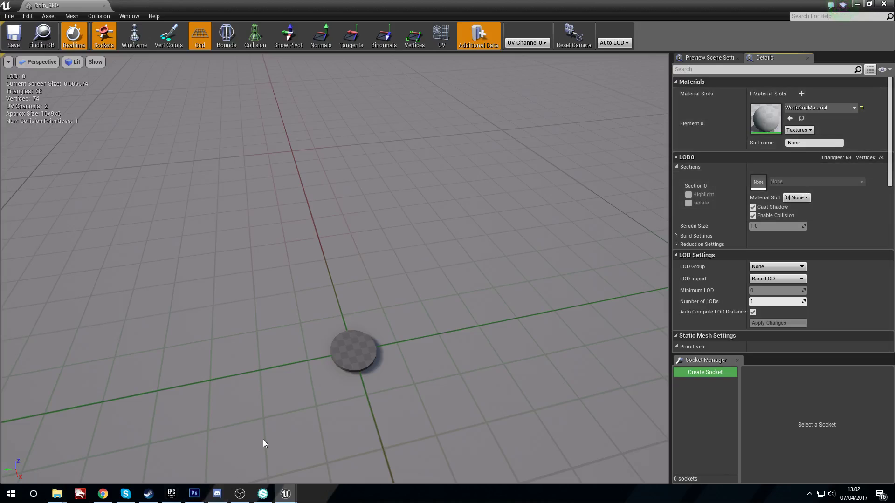
left_click(815, 105)
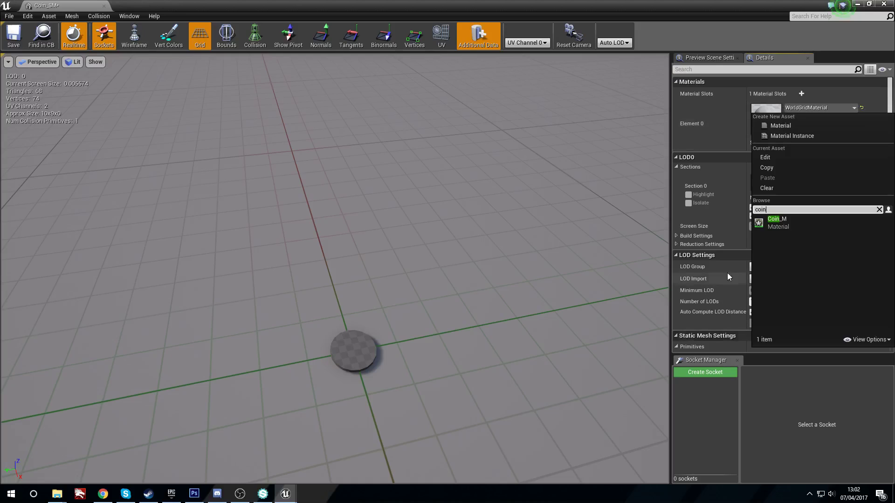
left_click(795, 219)
- Examine the coin mesh with its material from several angles and distances
right_click_drag(471, 290, 494, 307)
left_click_drag(386, 290, 457, 290, "alt")
right_click_drag(457, 290, 382, 252, "alt")
left_click_drag(382, 252, 396, 275, "alt")
mouse_move(396, 275)
right_mouse_down("alt")
mouse_move(396, 224)
mouse_move(396, 289)
right_mouse_up("alt")
left_click_drag(397, 289, 336, 298, "alt")
right_click_drag(335, 299, 158, 252)
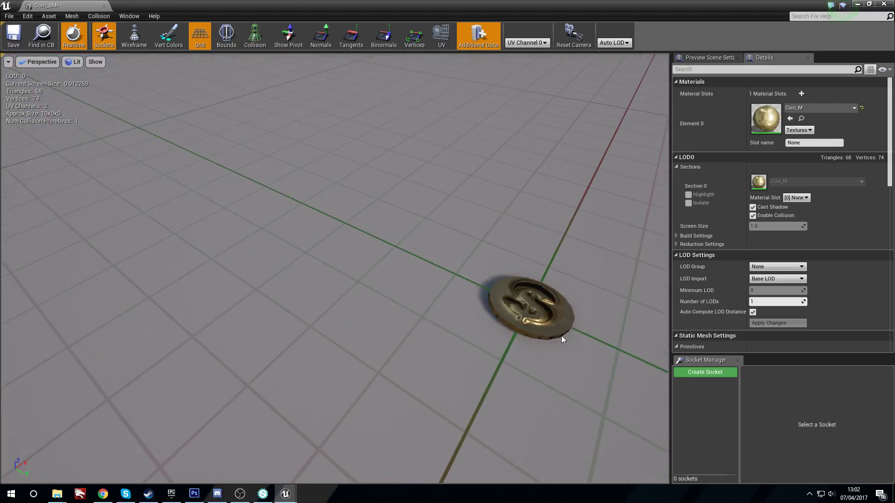
right_click_drag(562, 336, 648, 329)
mouse_move(334, 279)
right_mouse_down()
mouse_move(329, 177)
mouse_move(334, 280)
right_mouse_up()
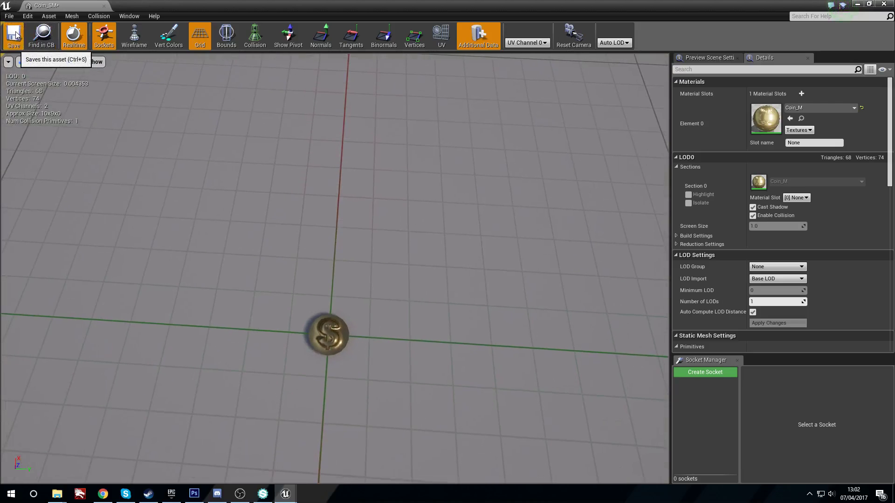
- Save the Coin_SM static mesh and return to the level near the third-person character
left_click(857, 4)
right_click_drag(388, 243, 336, 229)
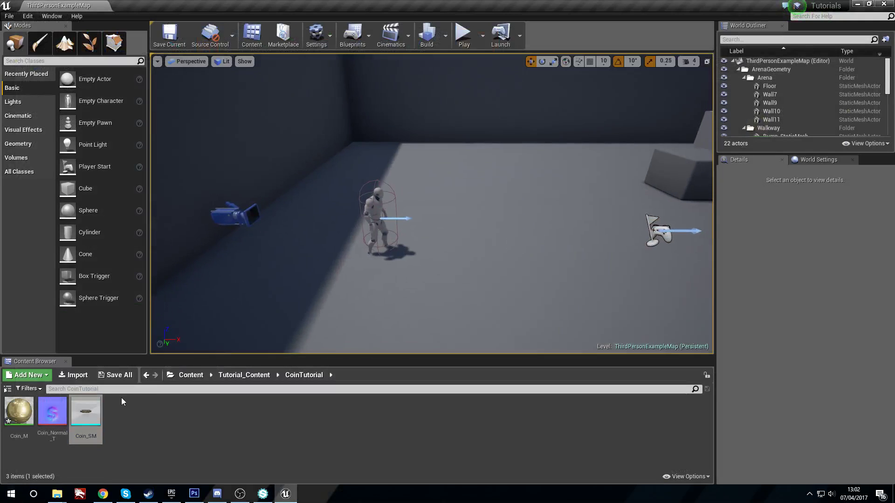
- Reopen the Coin_SM static mesh and check the textured coin again up close
double_click(90, 422)
key("w")
right_click_drag(278, 292, 303, 392)
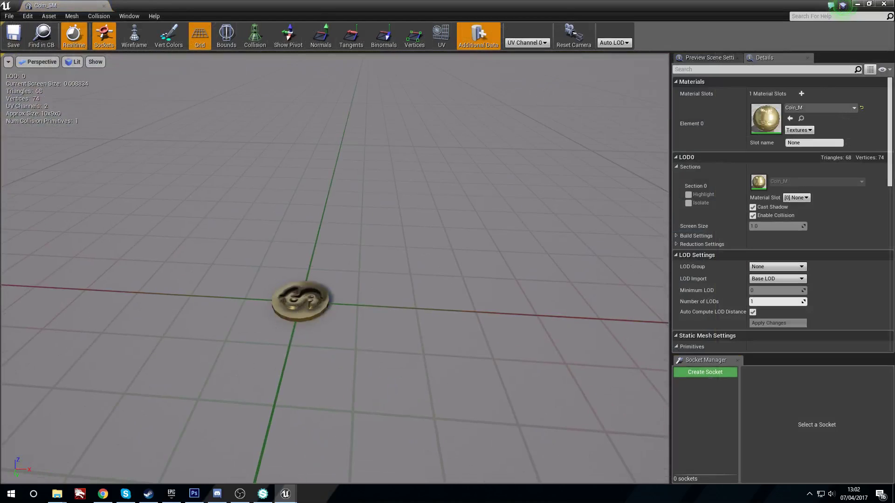
- Create a new Particle System asset in the level editor's CoinTutorial folder
key("alt+Tab")
right_click(140, 427)
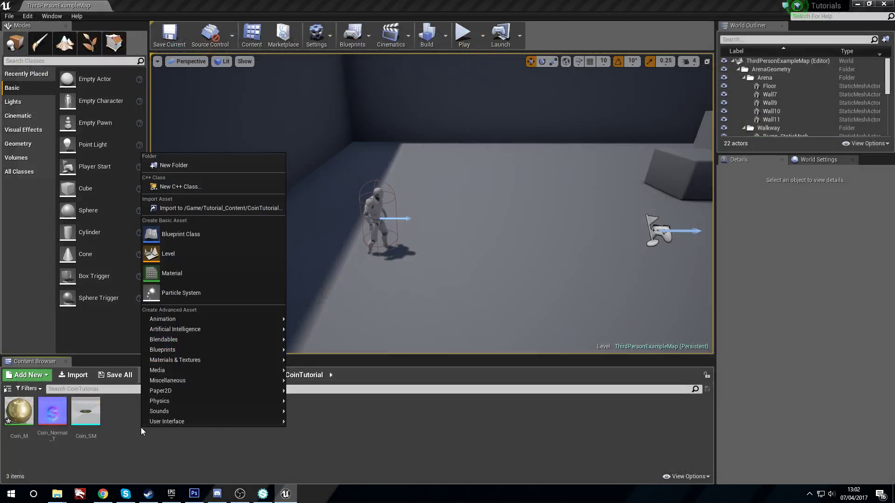
left_click(217, 290)
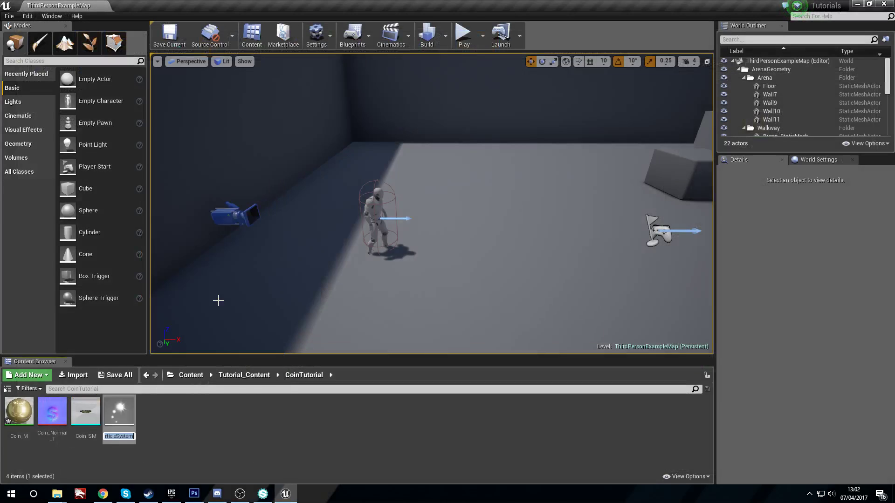